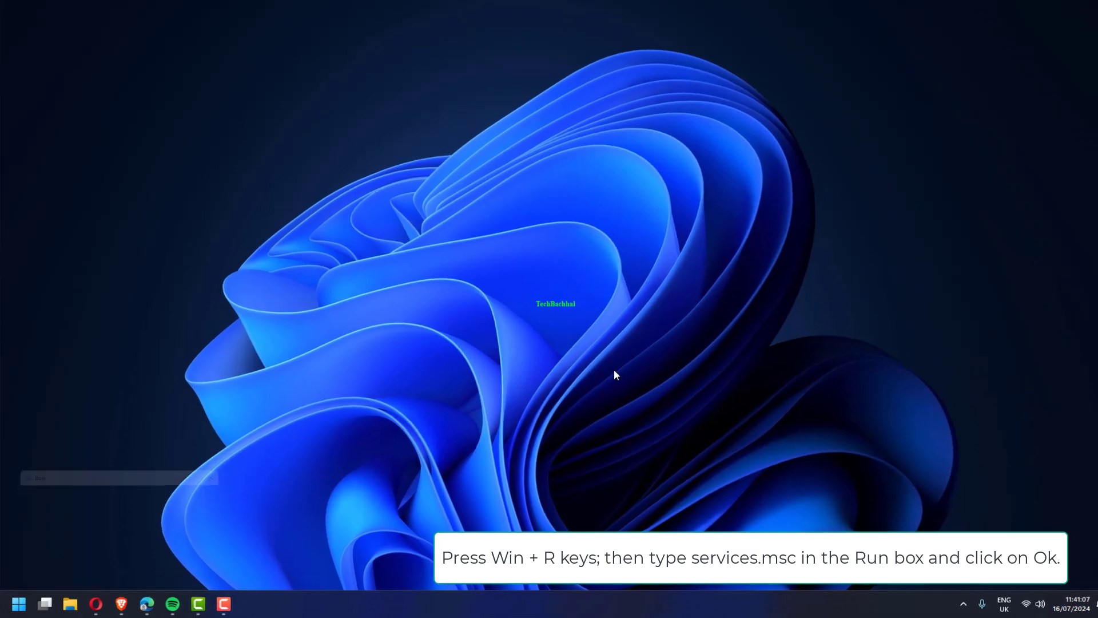
Launch services.msc and scroll the list of Windows services.
type("services.msc")
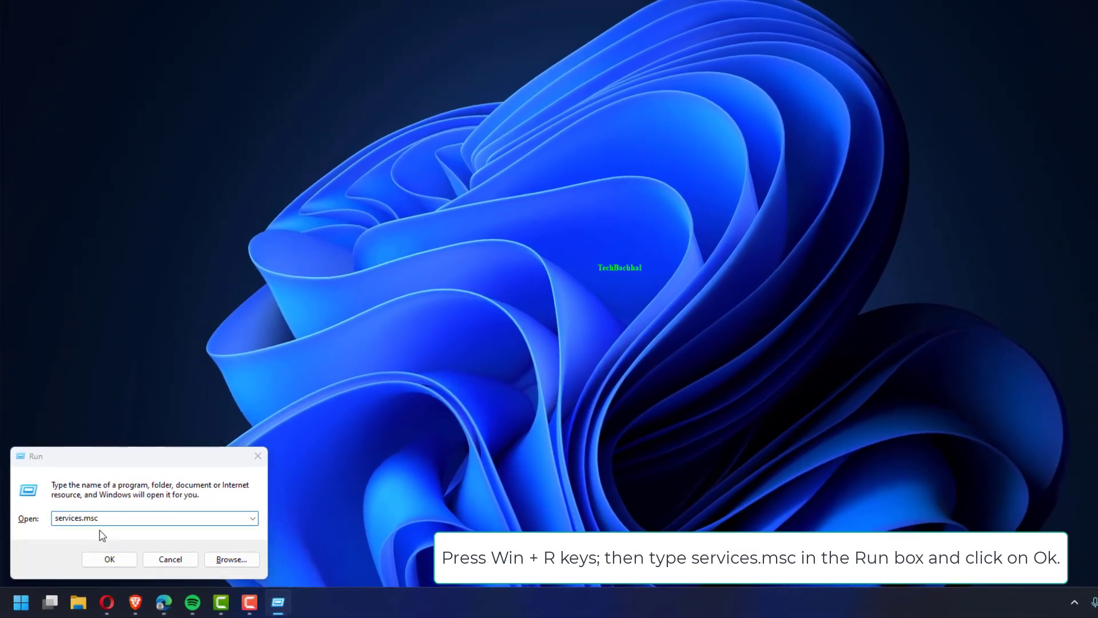
left_click(132, 562)
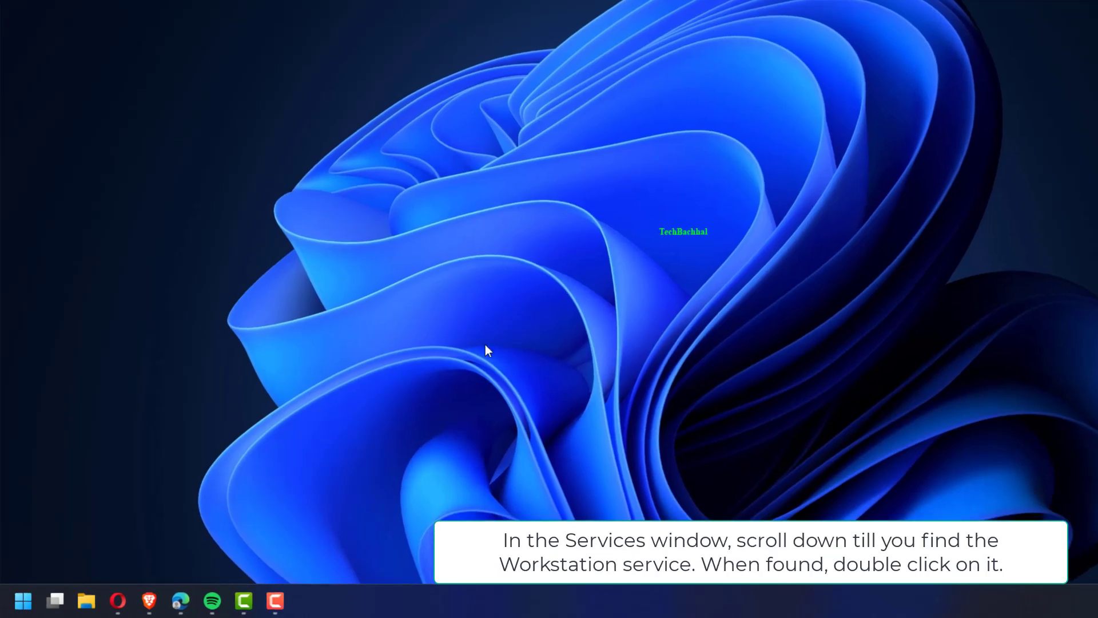
scroll(274, 457, "down", 20)
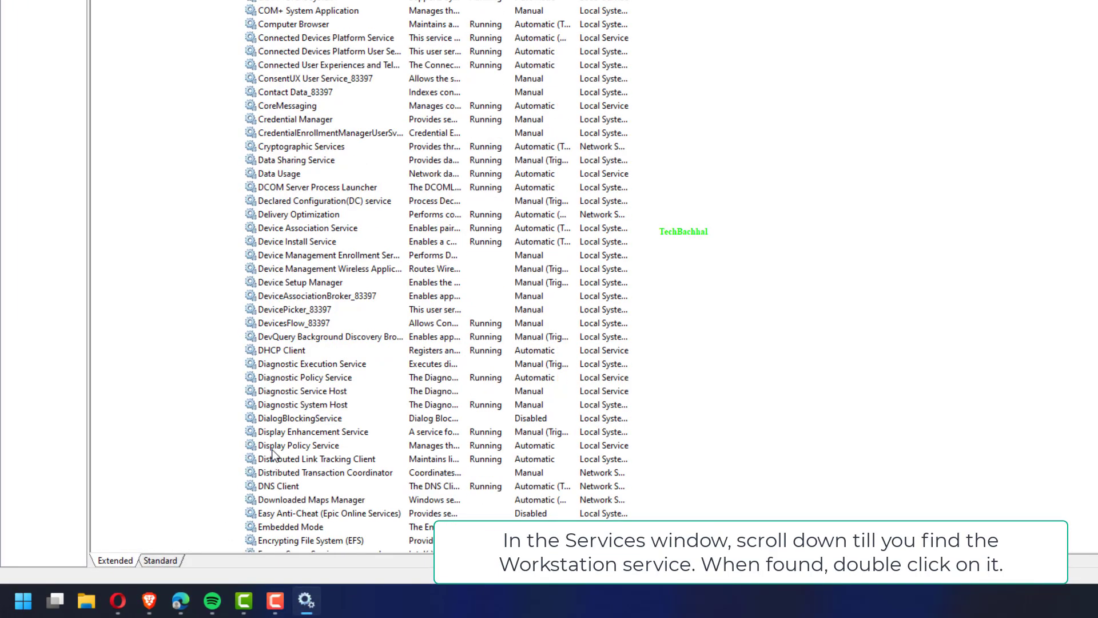
scroll(290, 470, "up", 4)
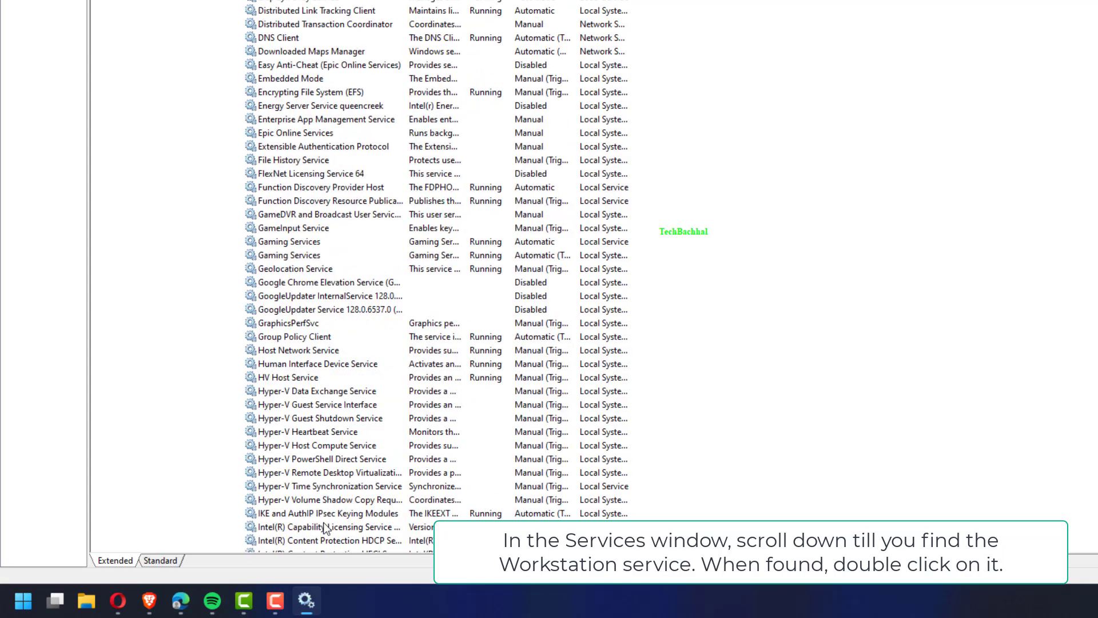
scroll(343, 274, "down", 20)
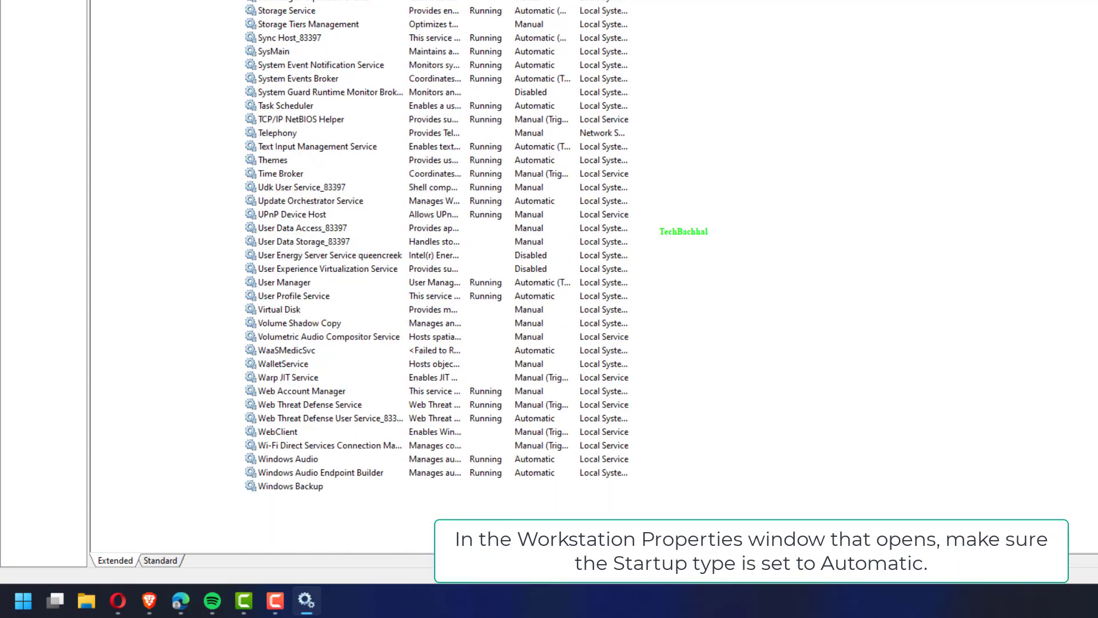
Set the Workstation service's startup type to Automatic and apply it.
double_click(300, 473)
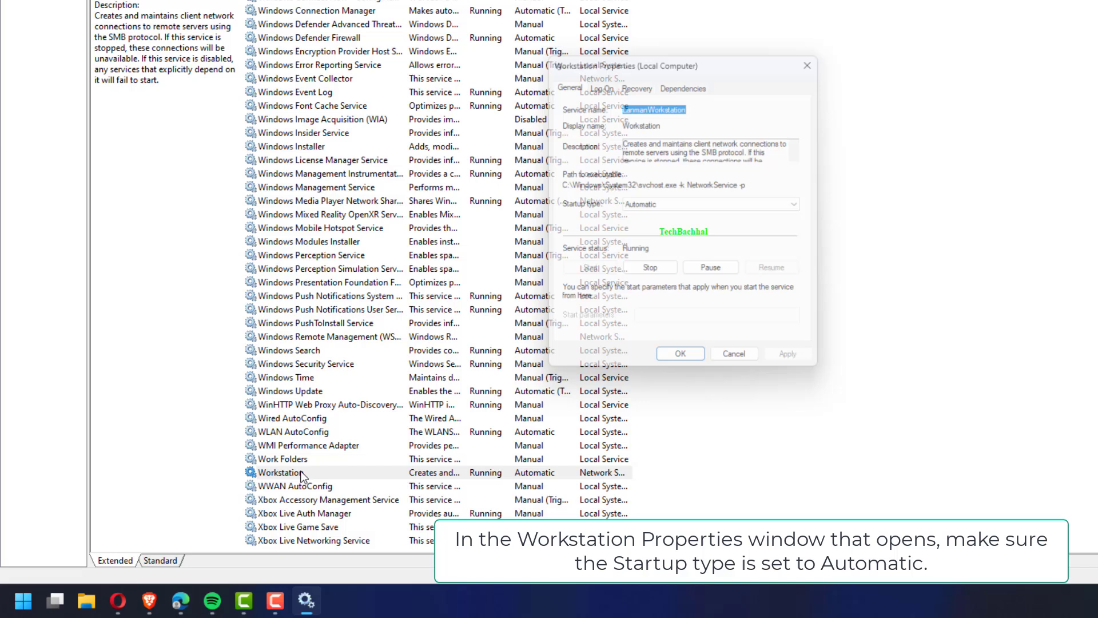
left_click(738, 205)
left_click(674, 227)
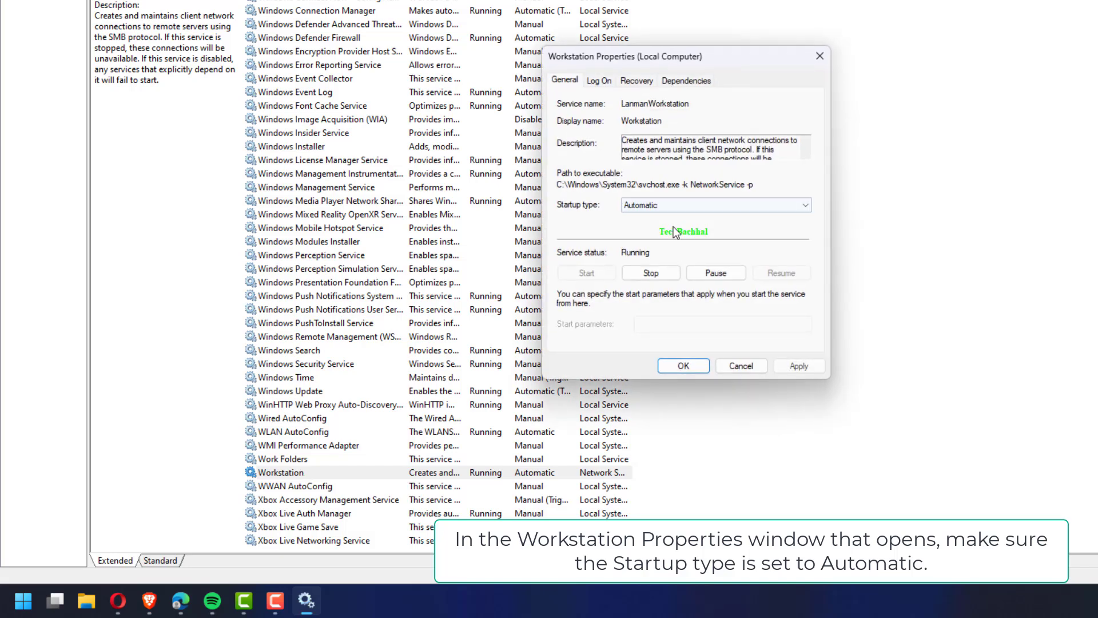
left_click(799, 365)
left_click(683, 366)
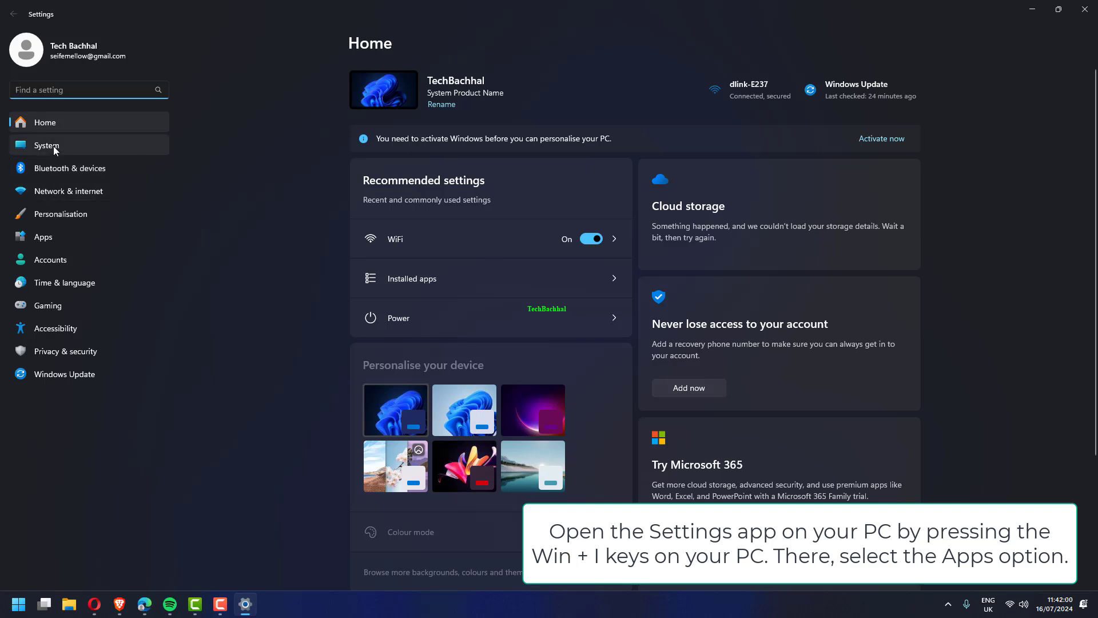
Choose Uninstall for Adobe Express in Apps > Installed apps.
left_click(76, 244)
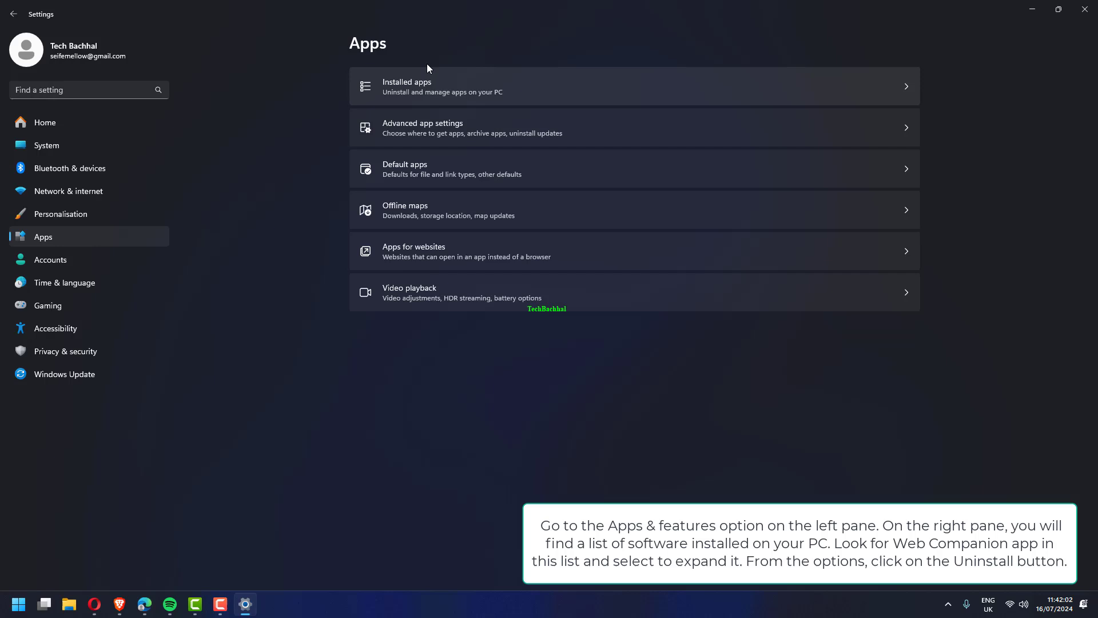
left_click(453, 69)
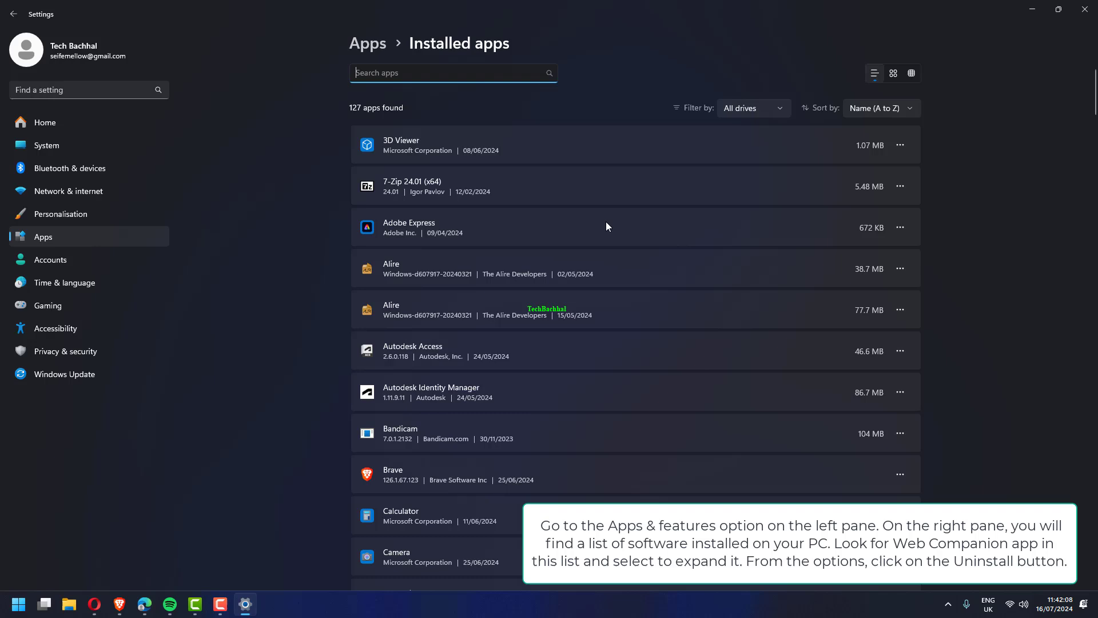
left_click(902, 226)
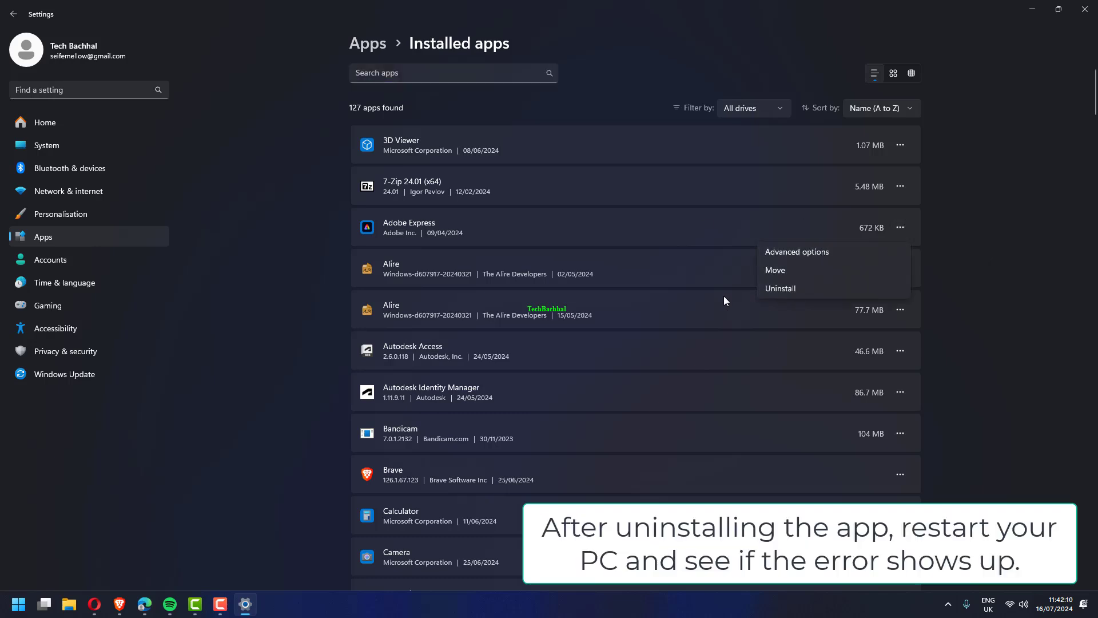
left_click(821, 290)
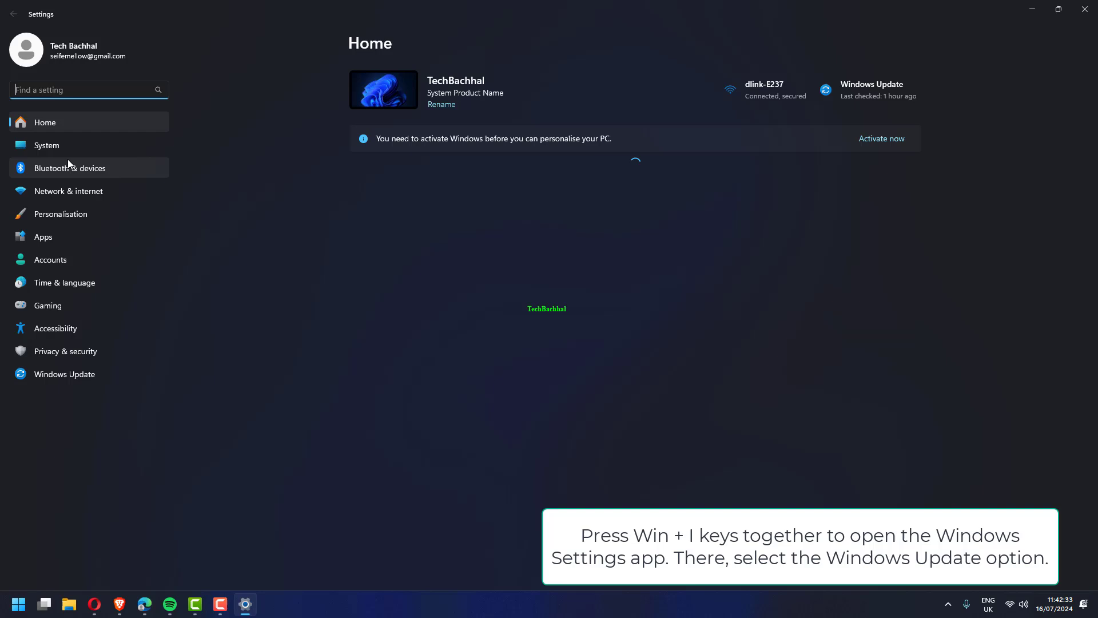
Run Check for updates on the Windows Update page.
left_click(77, 370)
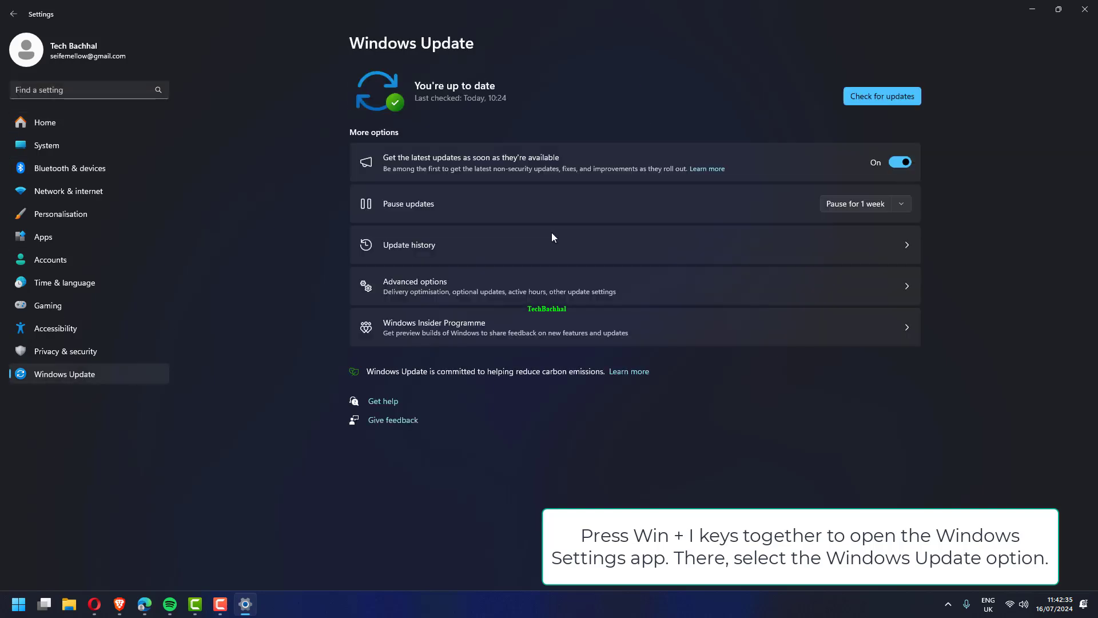
left_click(902, 93)
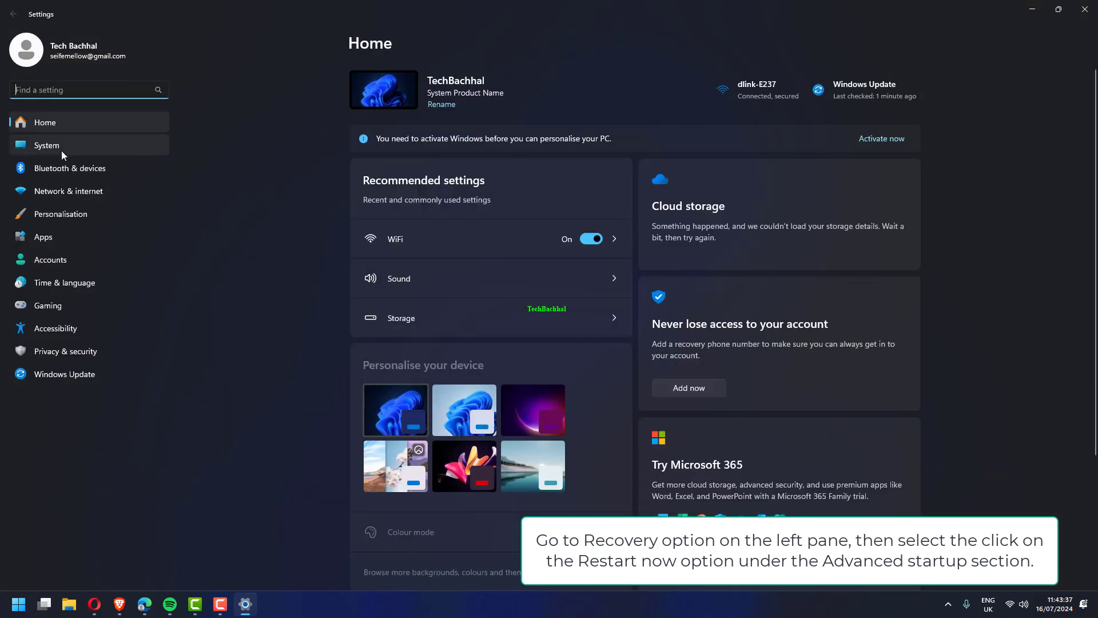
Go to System > Recovery in Settings.
left_click(47, 145)
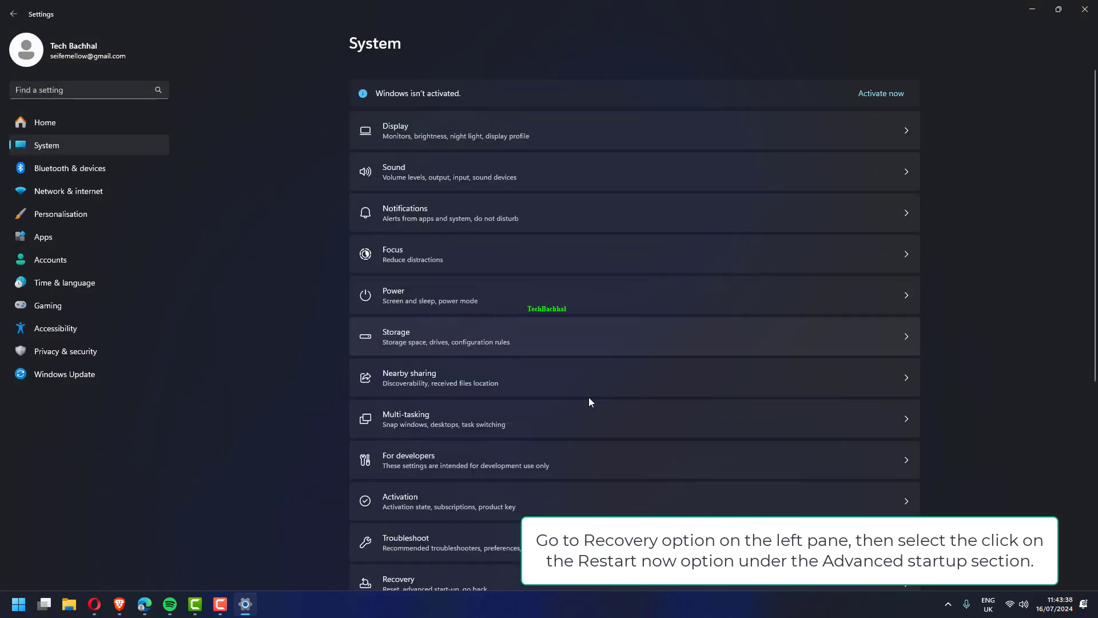
scroll(449, 320, "down", 5)
left_click(450, 316)
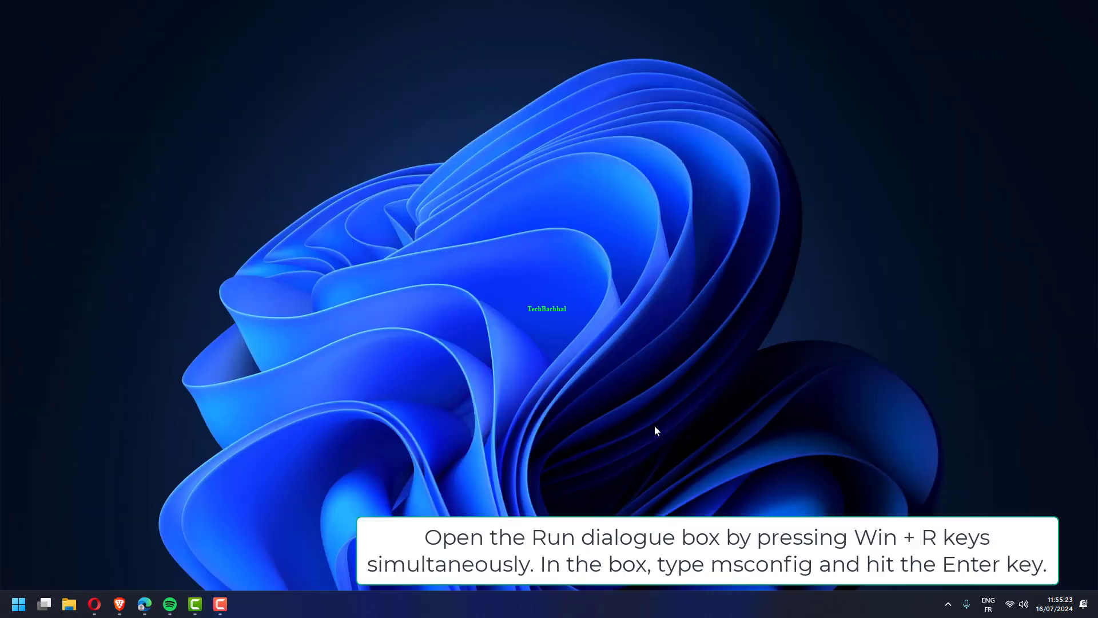
Launch the msconfig System Configuration tool from the Run box.
key("super+r")
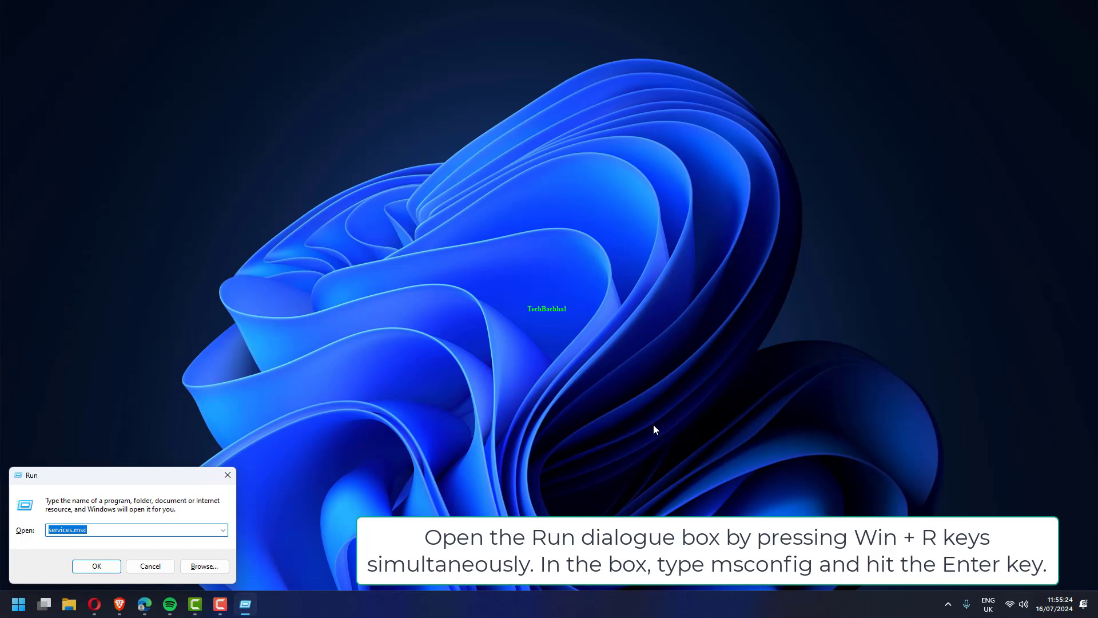
type(";s")
type("ms")
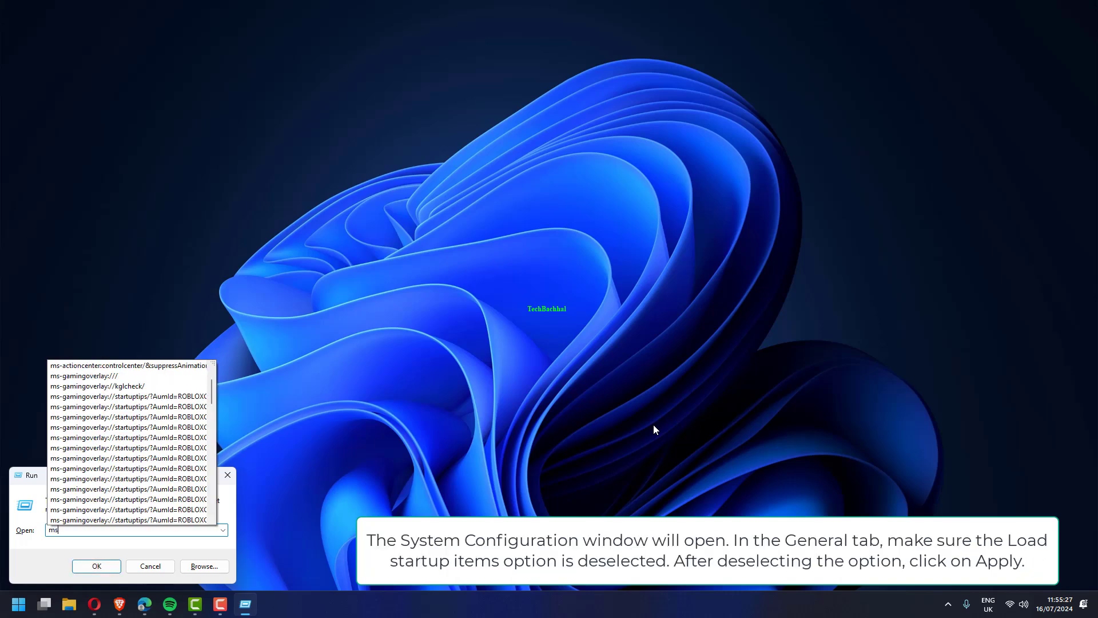
type("con")
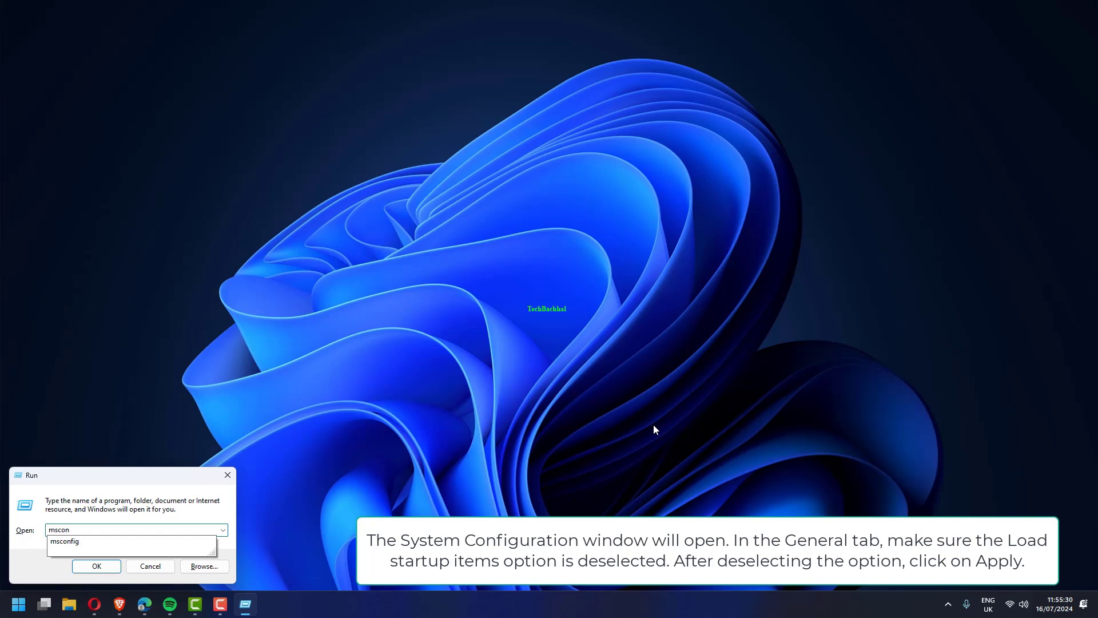
key("Down")
key("Return")
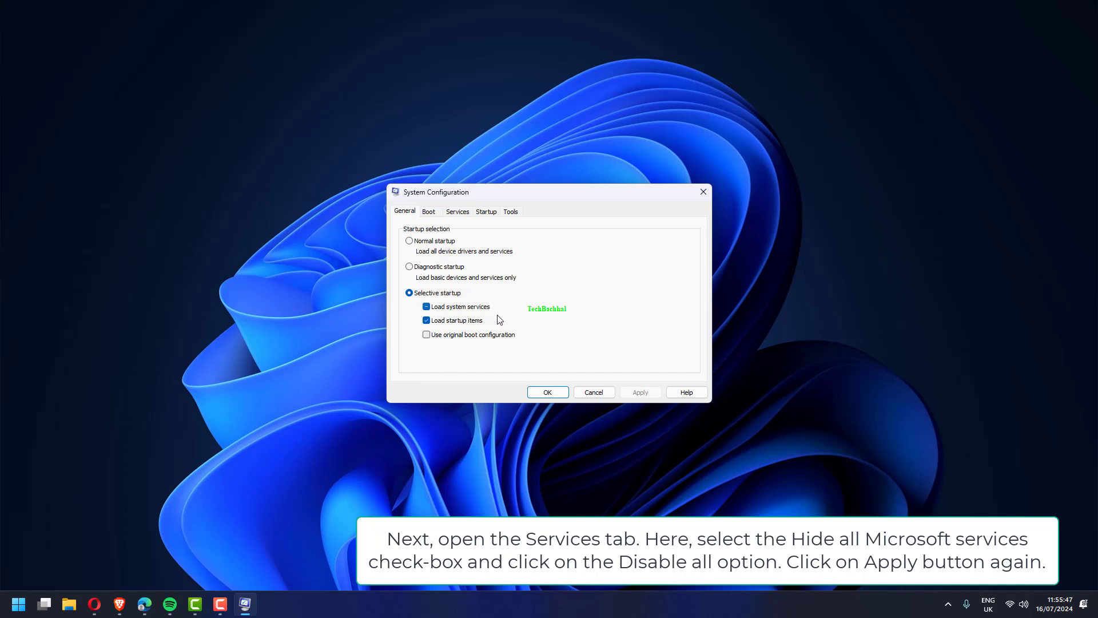
Hide all Microsoft services, then open Task Manager from the Startup tab.
left_click(460, 212)
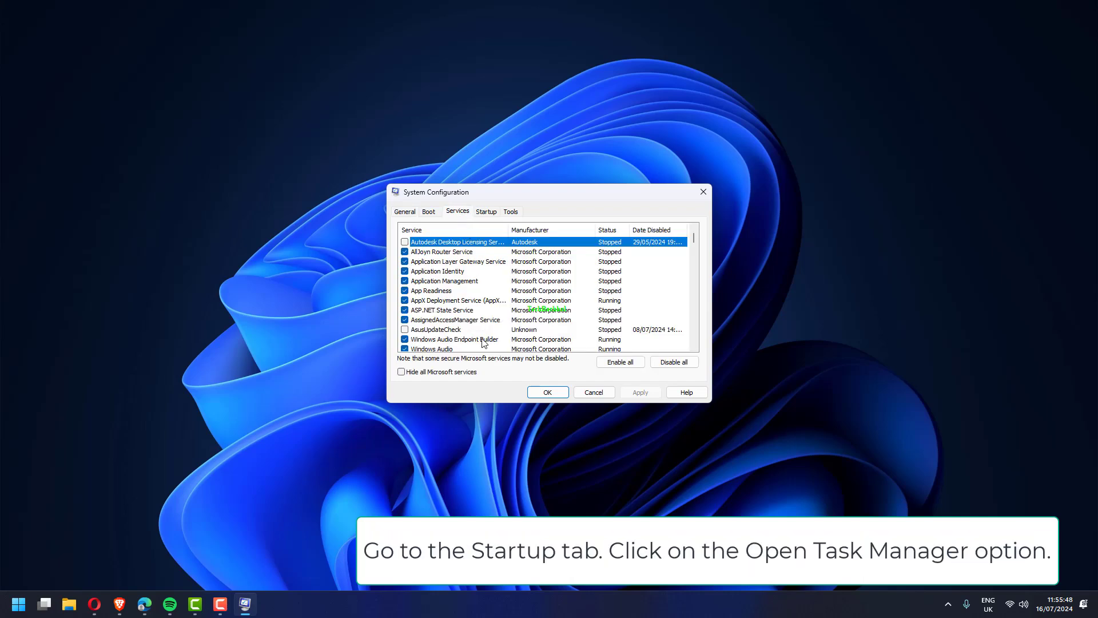
left_click(449, 374)
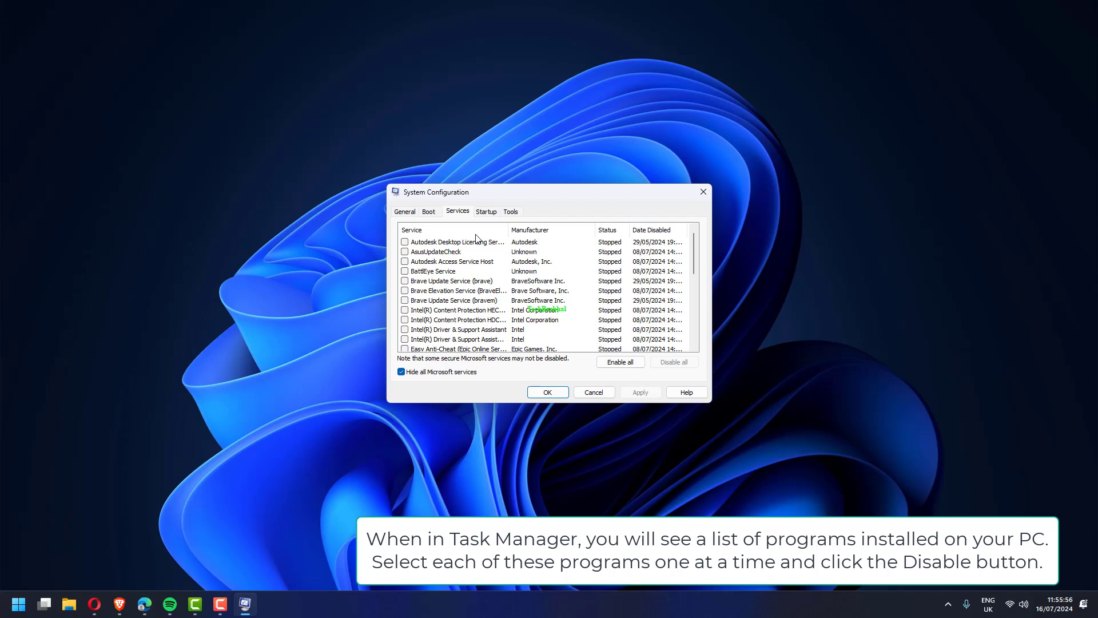
left_click(486, 212)
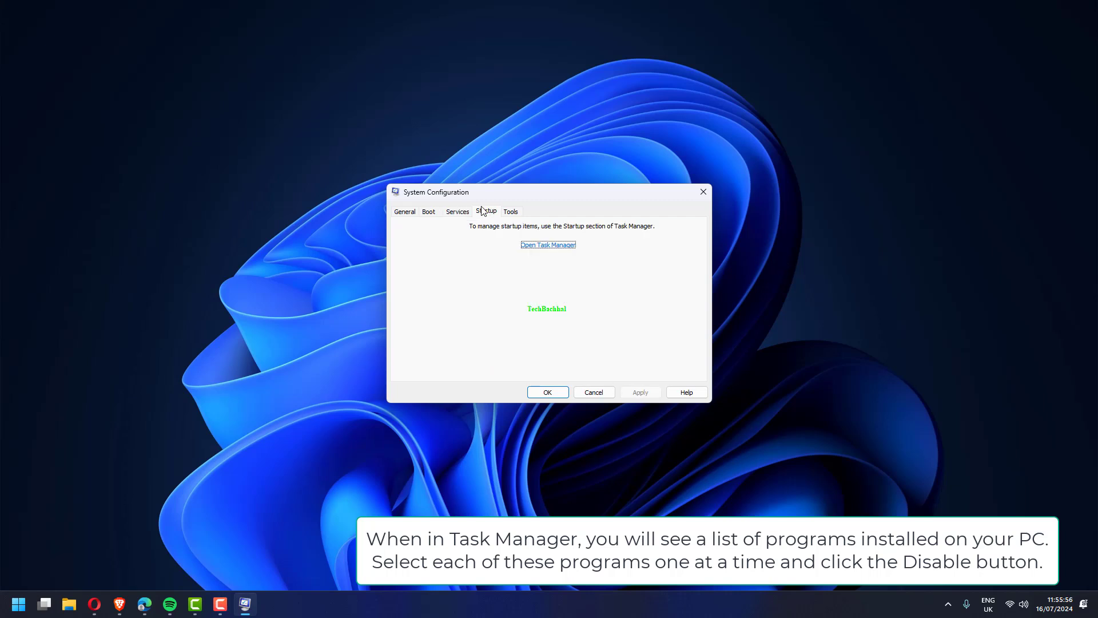
left_click(537, 246)
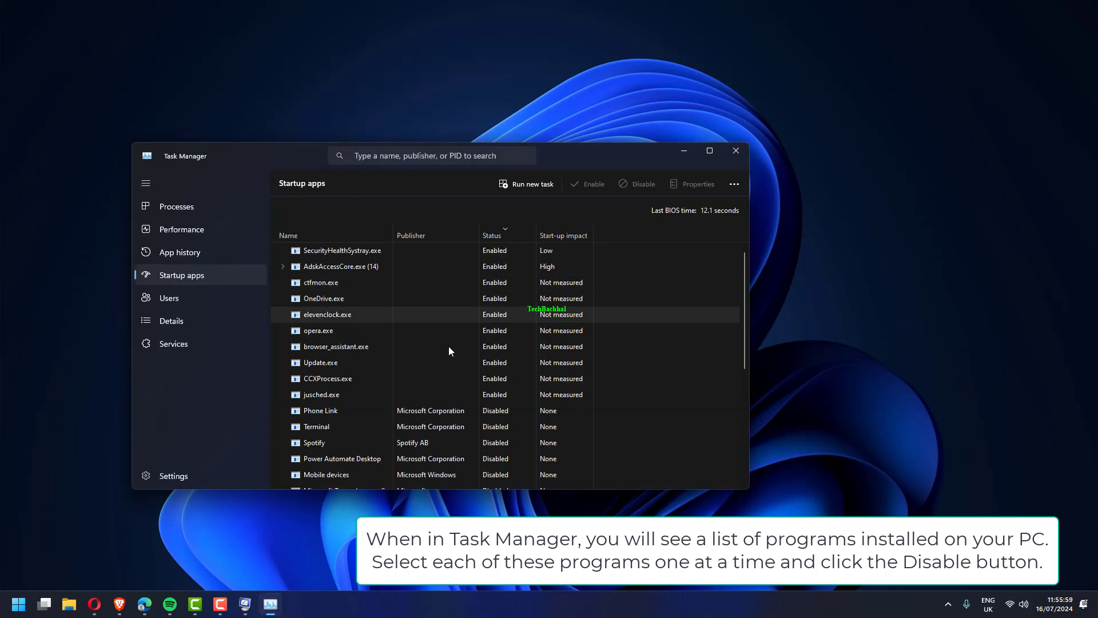
Select Update.exe in Task Manager's startup apps.
left_click(409, 368)
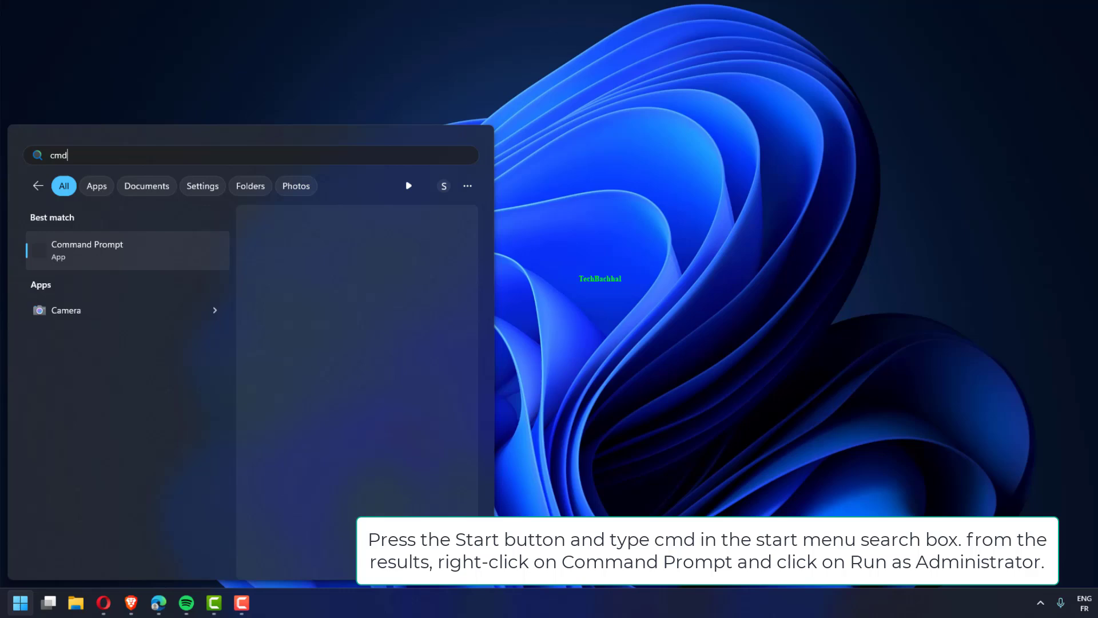
Run sfc /scannow in an administrator Command Prompt, then bring up the Start menu power options.
right_click(160, 260)
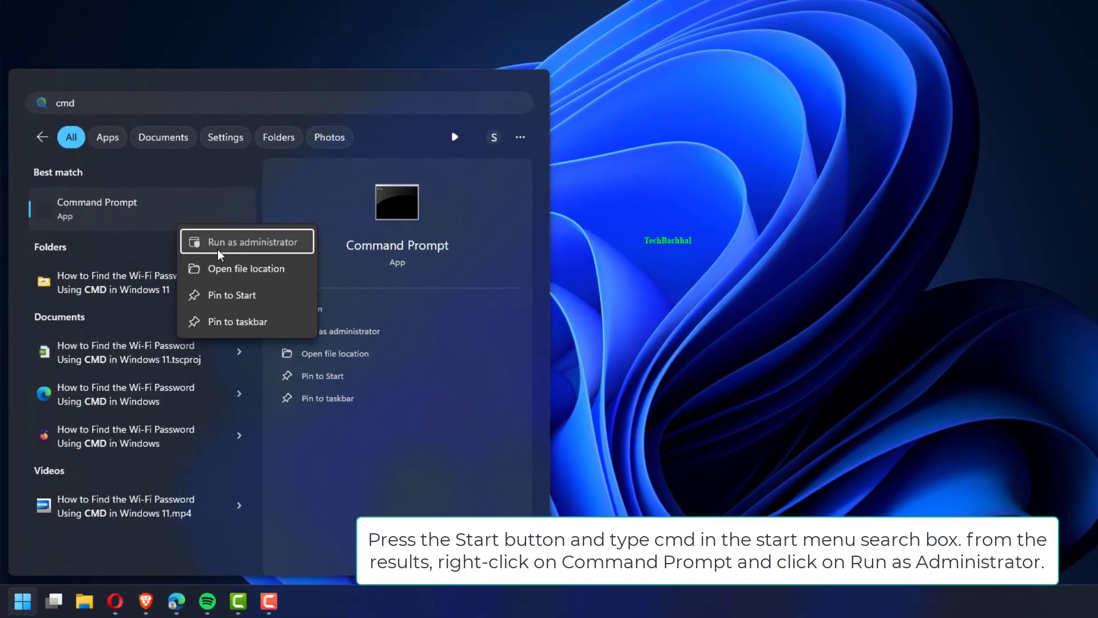
left_click(217, 243)
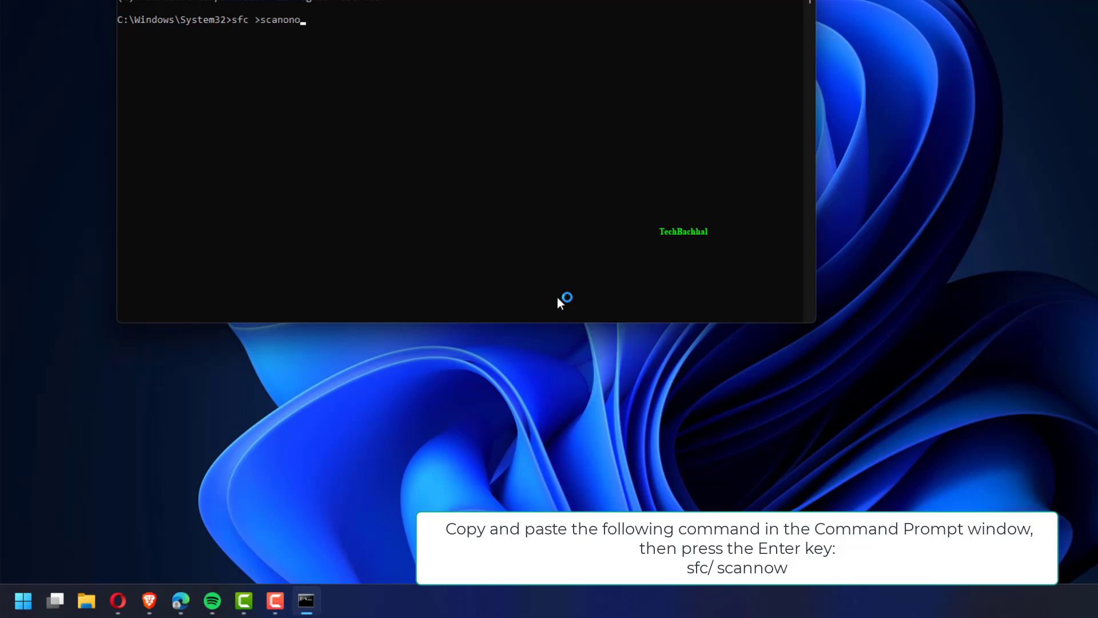
key("BackSpace")
key("BackSpace")
key("BackSpace")
type("now")
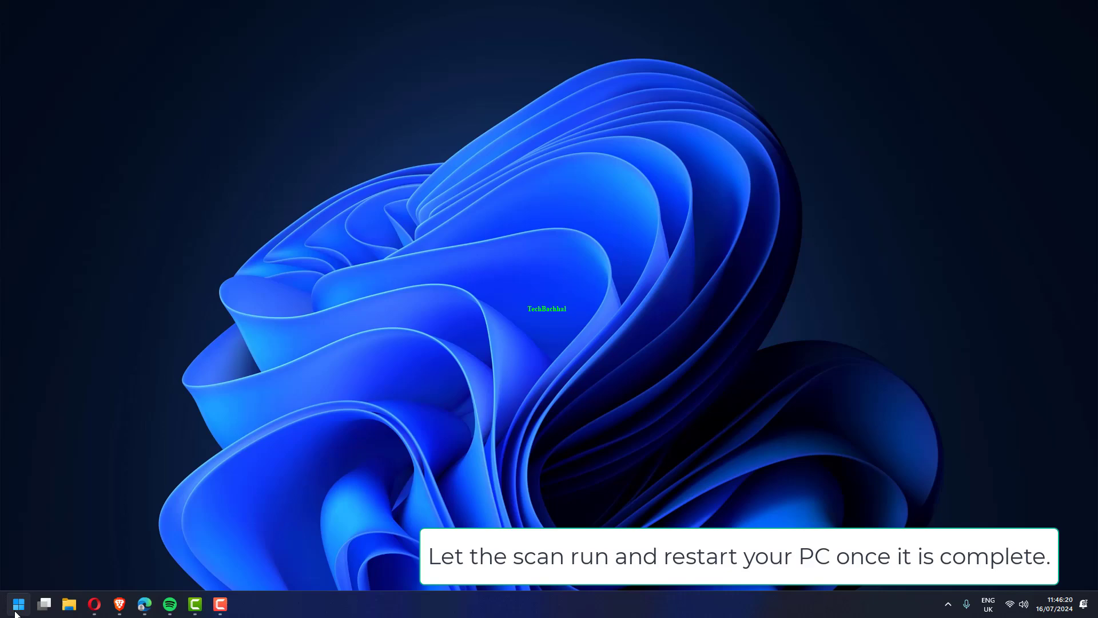
left_click(17, 609)
left_click(334, 565)
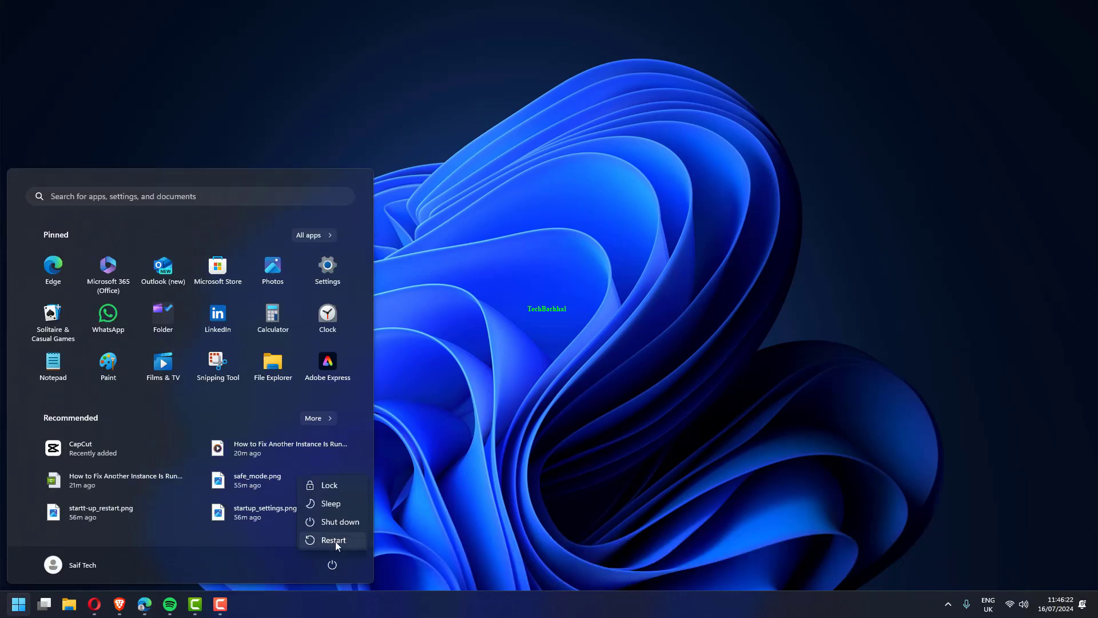